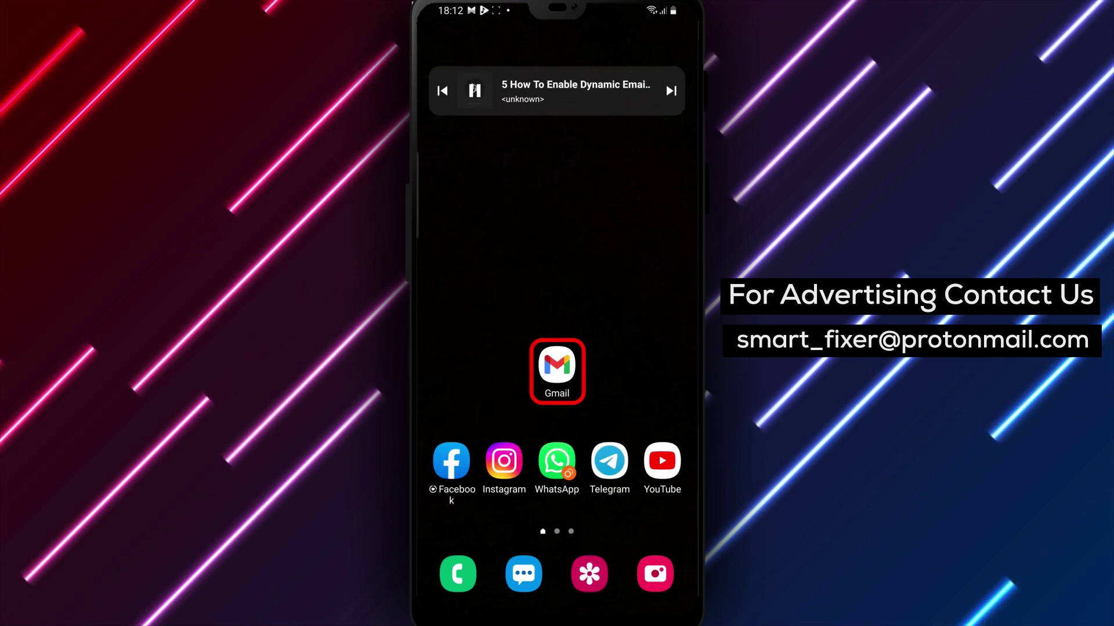
Step: Launch Gmail from the home screen so the Primary inbox loads
{"action": "left_click", "coordinate": [557, 366]}
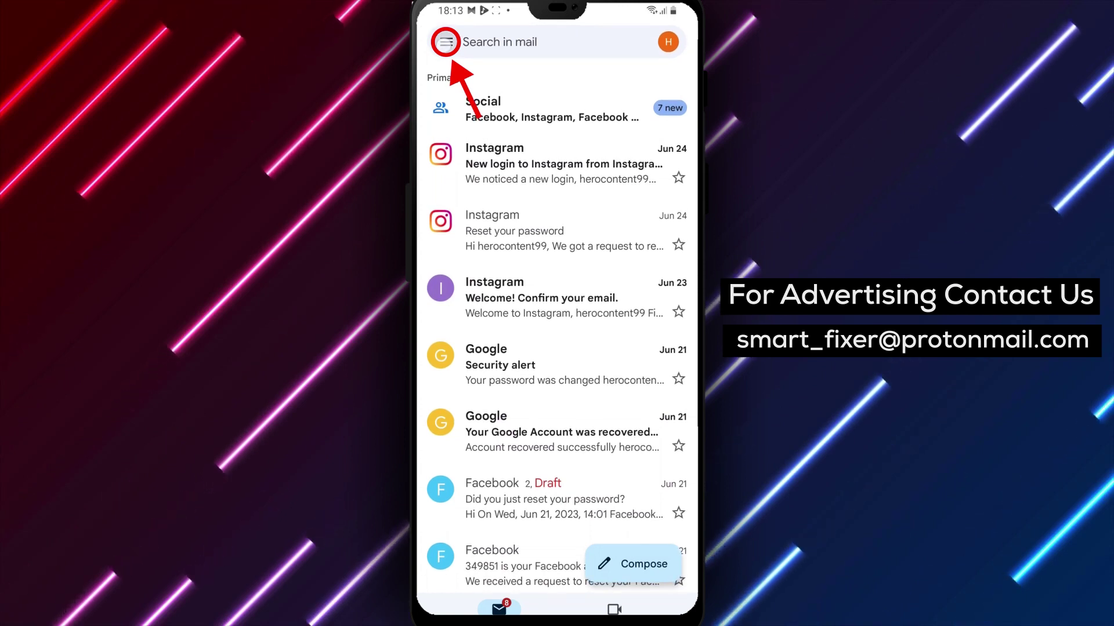
Step: Open Gmail's Settings from the navigation drawer
{"action": "left_click", "coordinate": [444, 42]}
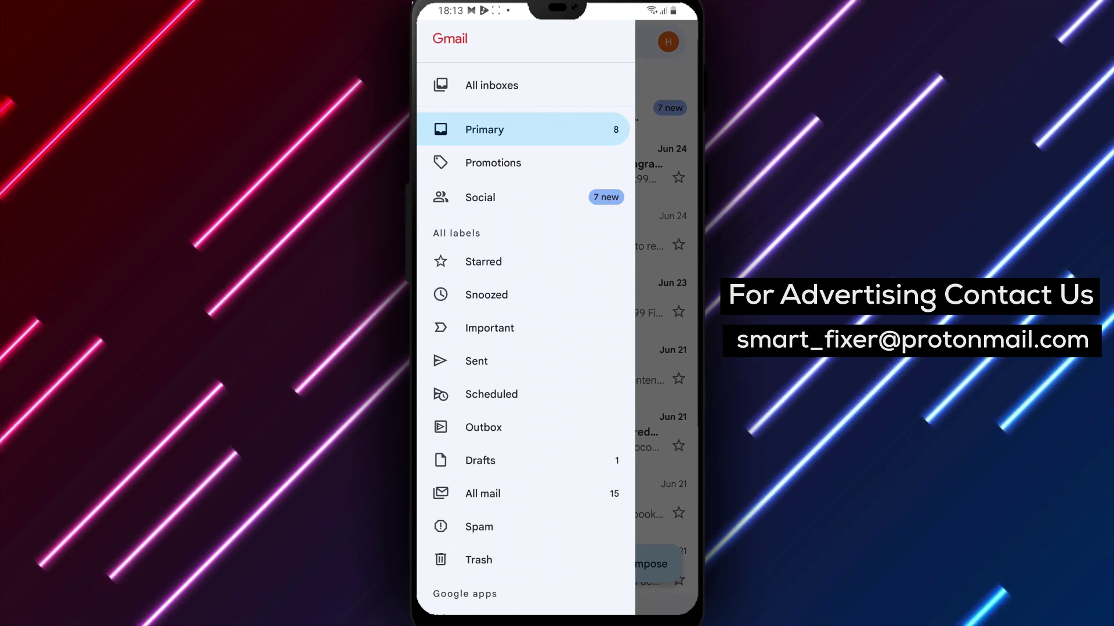
{"action": "scroll", "coordinate": [526, 348], "scroll_direction": "down", "scroll_amount": 3}
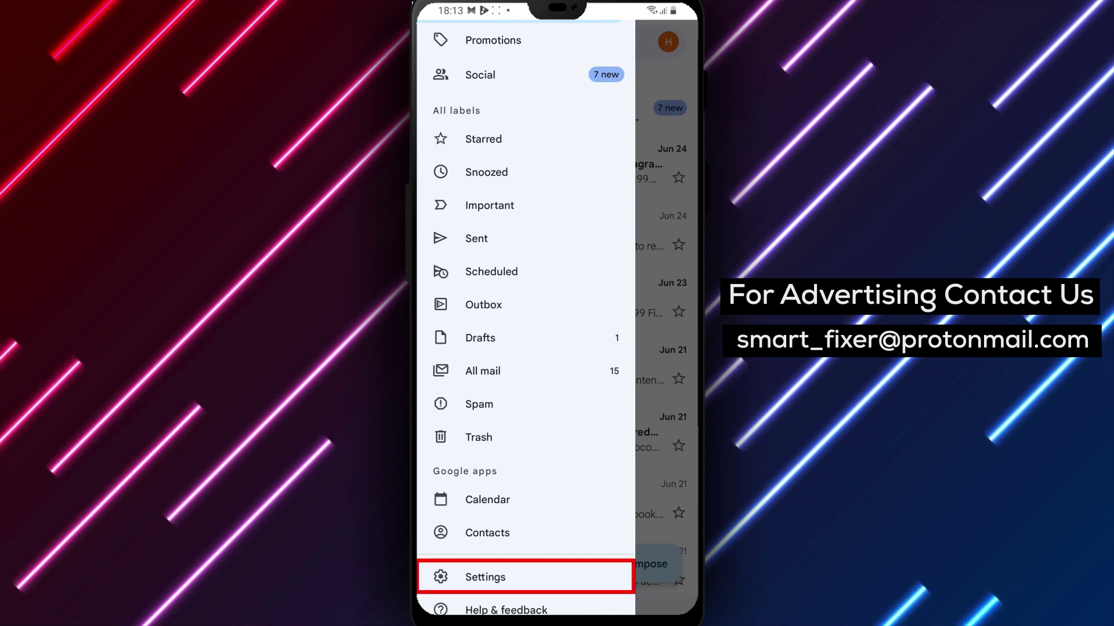
{"action": "left_click", "coordinate": [525, 577]}
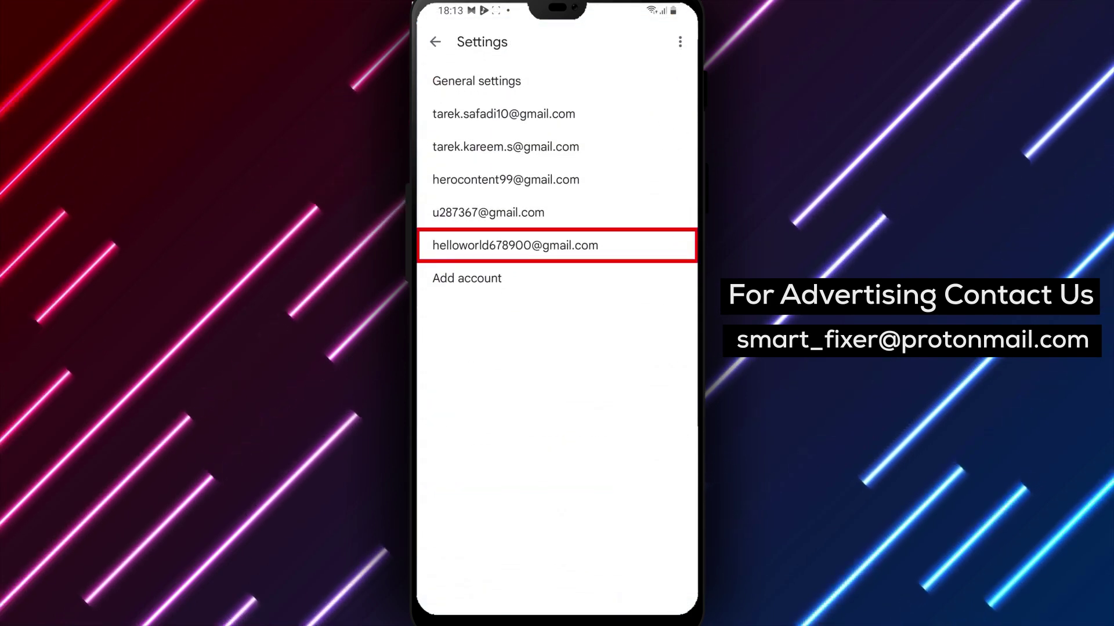
Step: Open the last listed account's settings and reach its Data usage options
{"action": "left_click", "coordinate": [548, 246]}
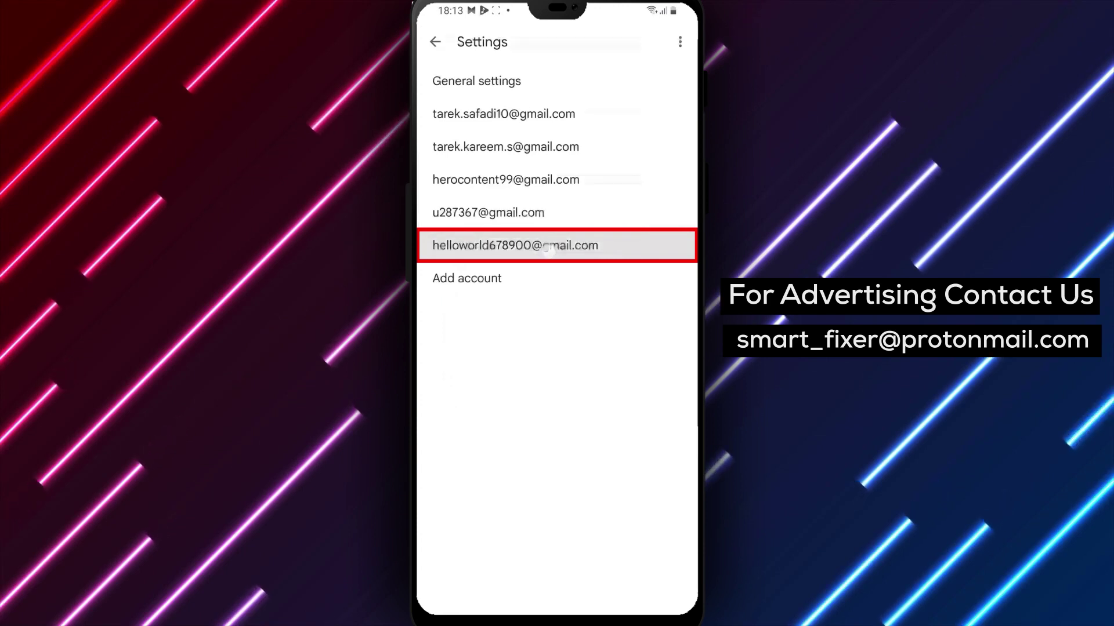
{"action": "scroll", "coordinate": [583, 476], "scroll_direction": "down", "scroll_amount": 4}
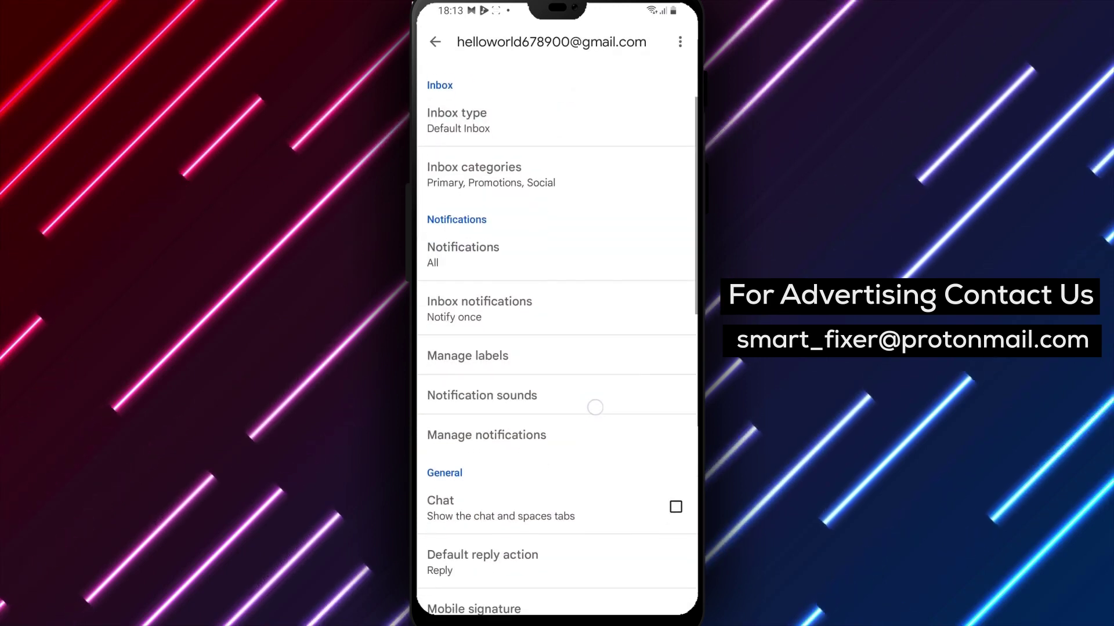
{"action": "scroll", "coordinate": [601, 307], "scroll_direction": "down", "scroll_amount": 3}
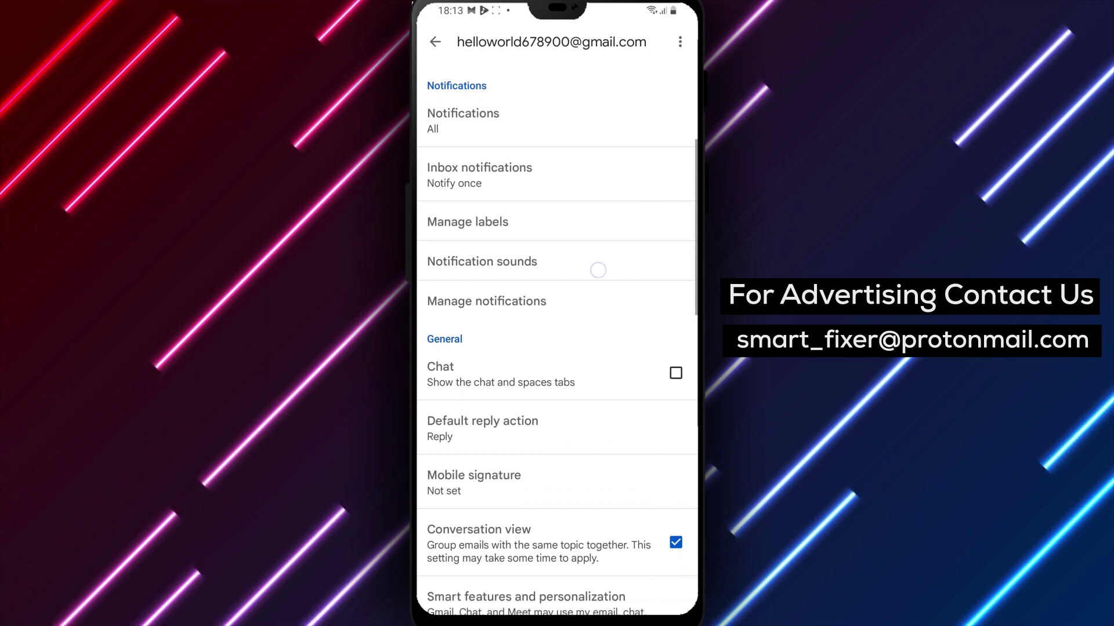
{"action": "scroll", "coordinate": [600, 307], "scroll_direction": "down", "scroll_amount": 3}
{"action": "scroll", "coordinate": [601, 307], "scroll_direction": "down", "scroll_amount": 3}
{"action": "scroll", "coordinate": [601, 306], "scroll_direction": "down", "scroll_amount": 3}
{"action": "scroll", "coordinate": [583, 392], "scroll_direction": "down", "scroll_amount": 3}
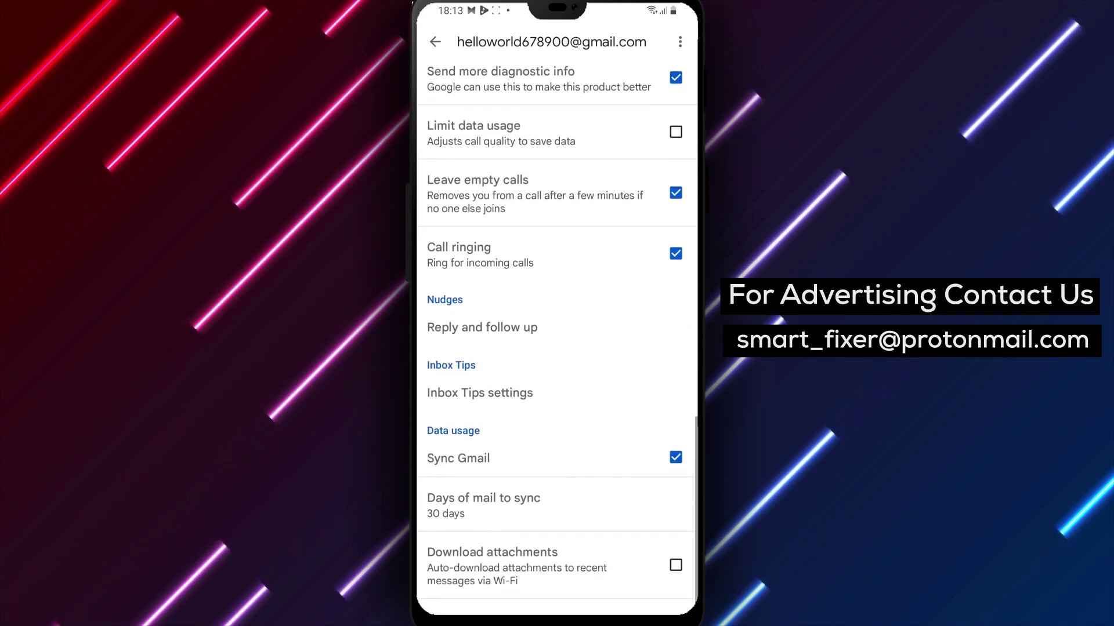
{"action": "scroll", "coordinate": [583, 391], "scroll_direction": "down", "scroll_amount": 2}
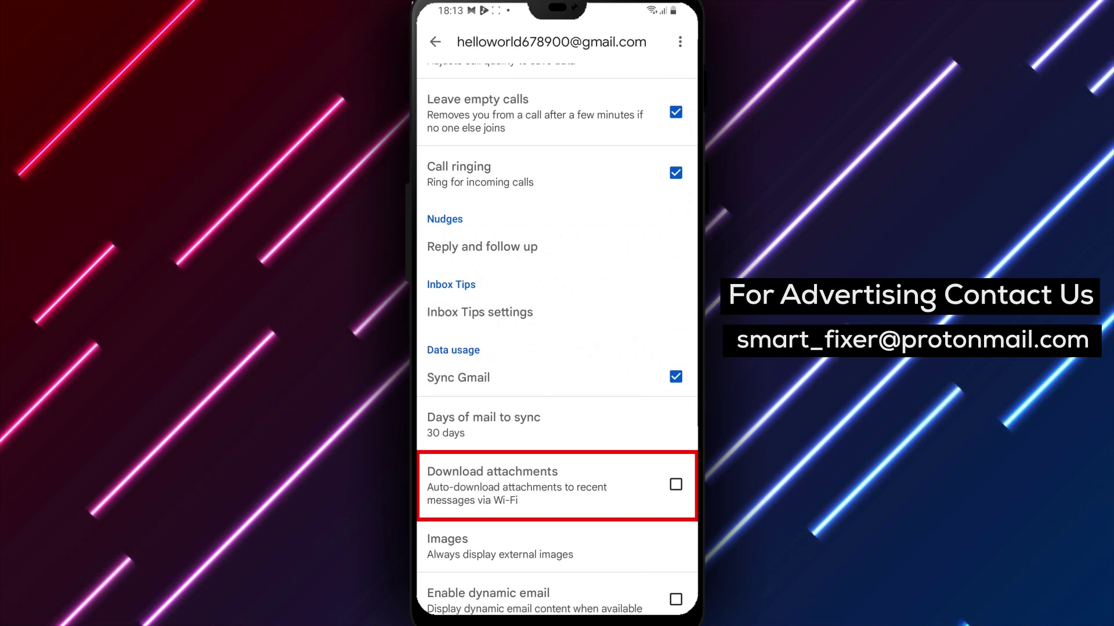
Step: Check Download attachments and Enable dynamic email in Data usage
{"action": "left_click", "coordinate": [673, 479]}
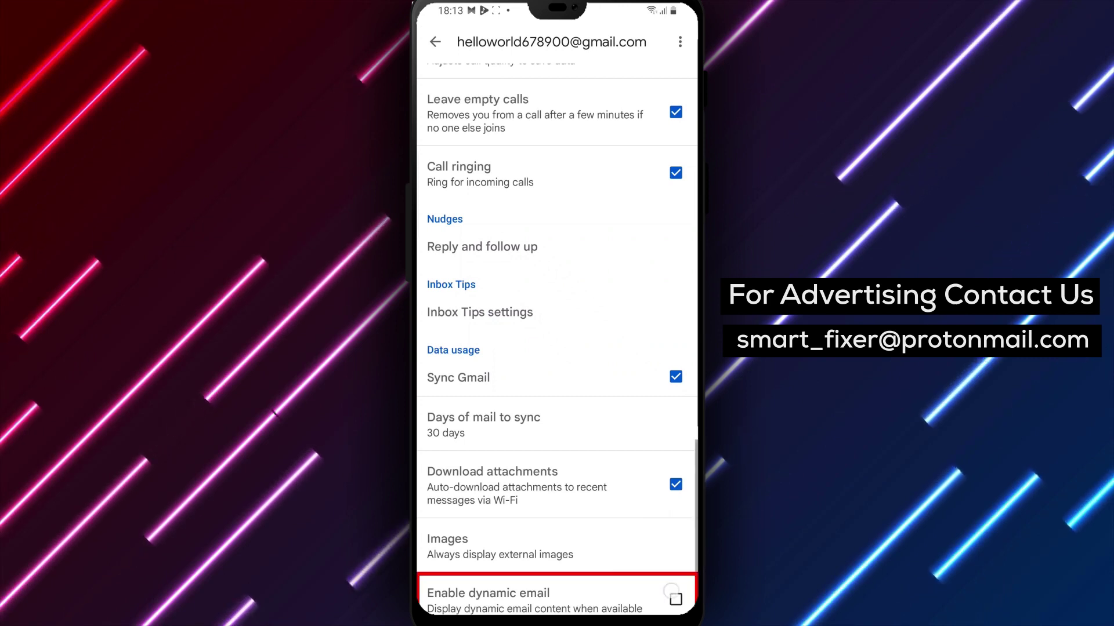
{"action": "left_click", "coordinate": [676, 600]}
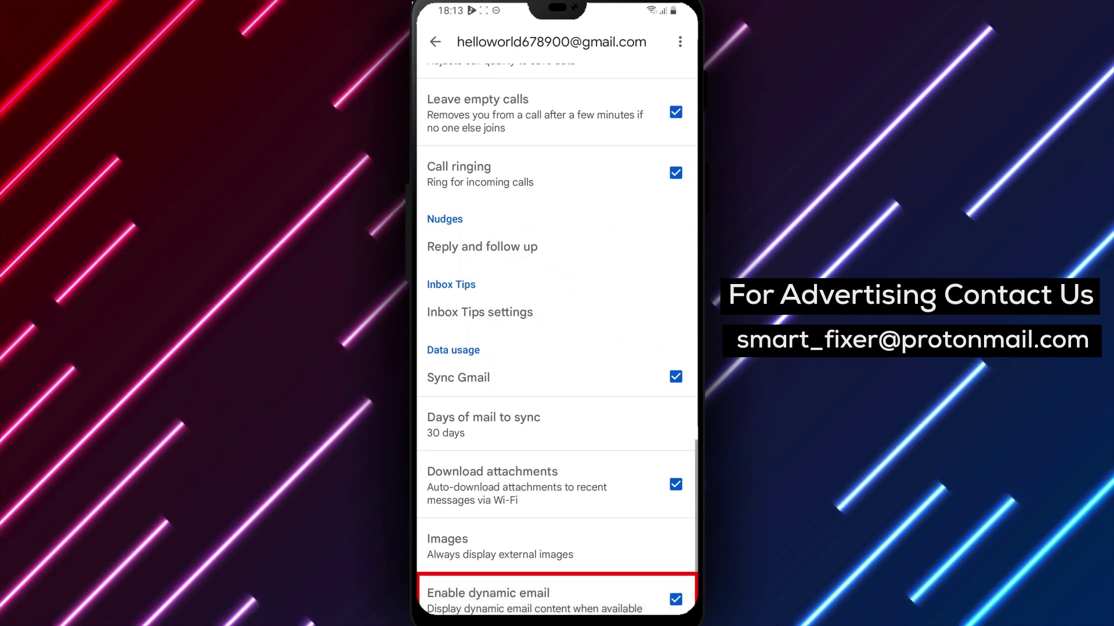